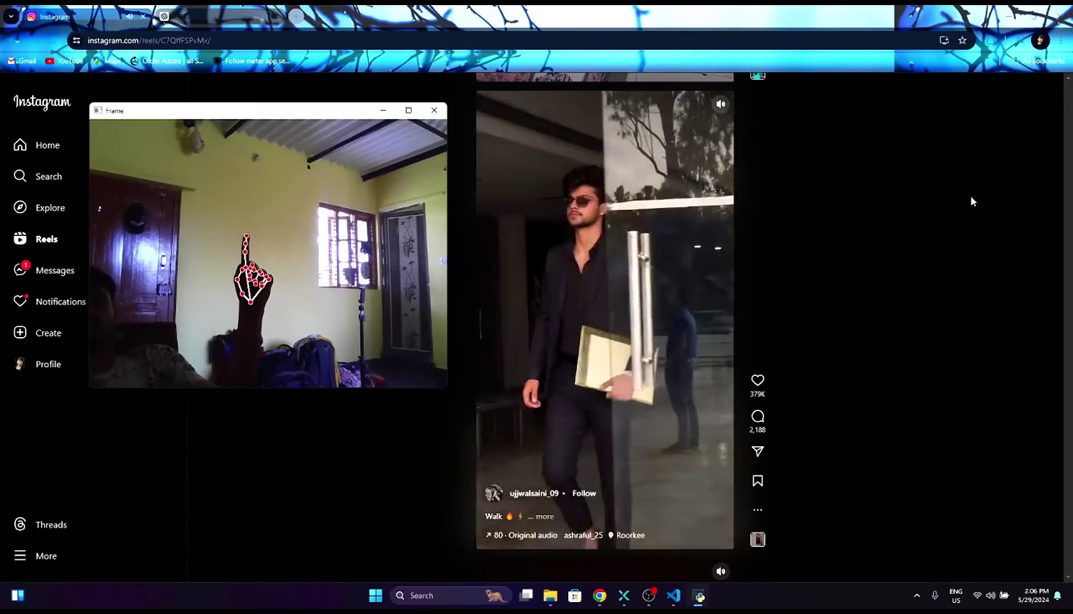
{"action": "scroll", "coordinate": [972, 202], "scroll_direction": "down", "scroll_amount": 3}
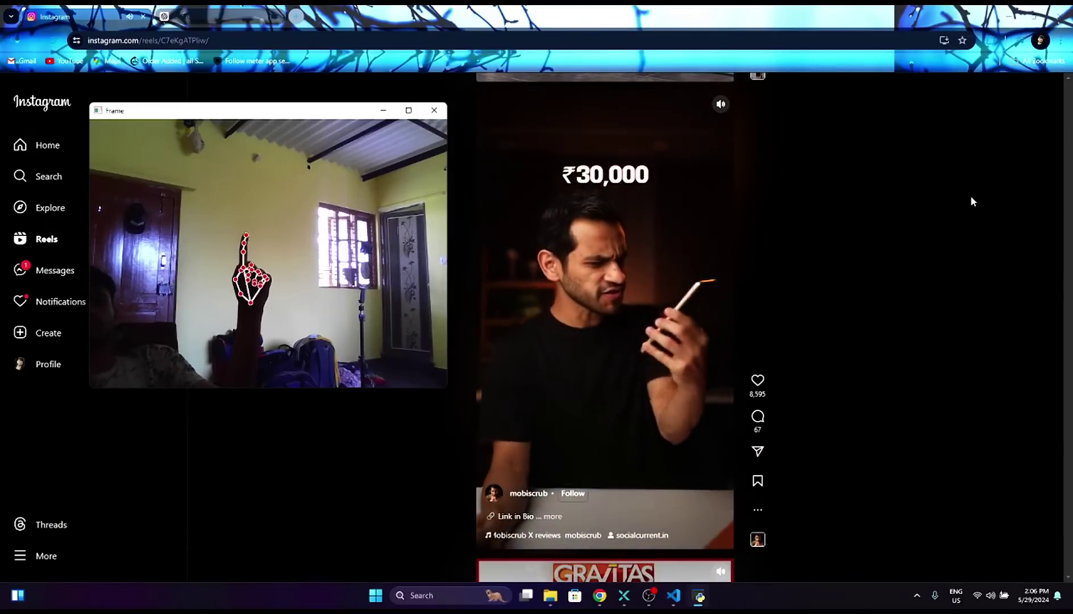
{"action": "scroll", "coordinate": [972, 201], "scroll_direction": "down", "scroll_amount": 3}
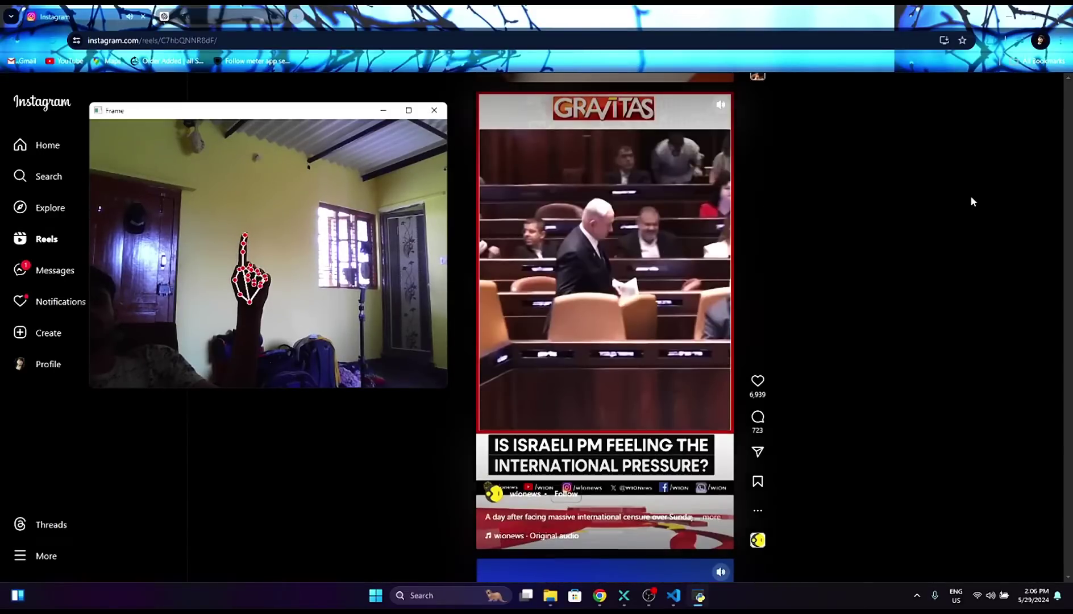
{"action": "scroll", "coordinate": [972, 201], "scroll_direction": "down", "scroll_amount": 3}
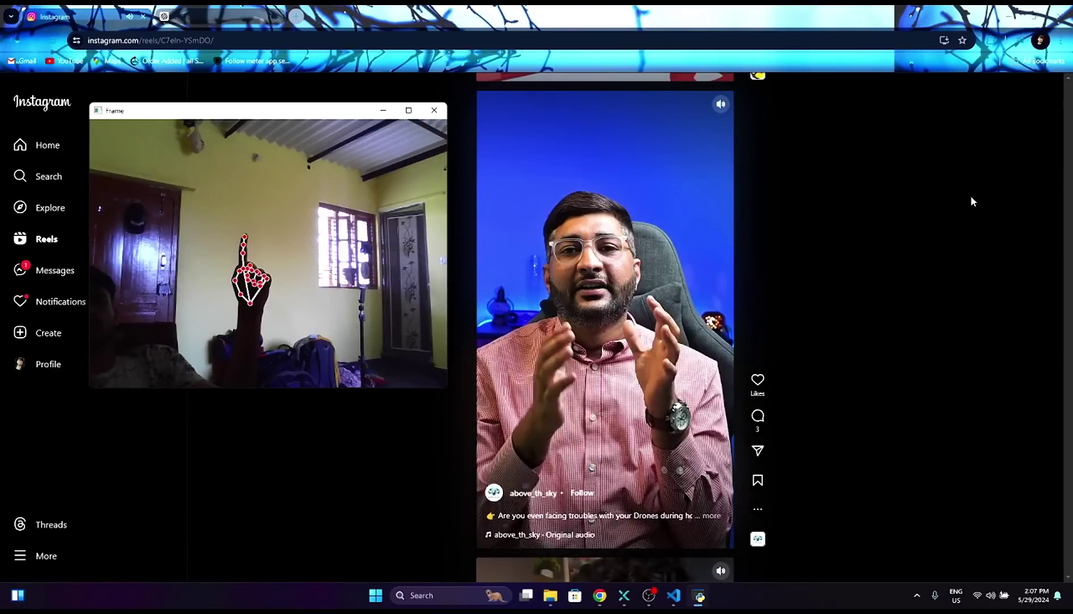
{"action": "scroll", "coordinate": [972, 201], "scroll_direction": "down", "scroll_amount": 3}
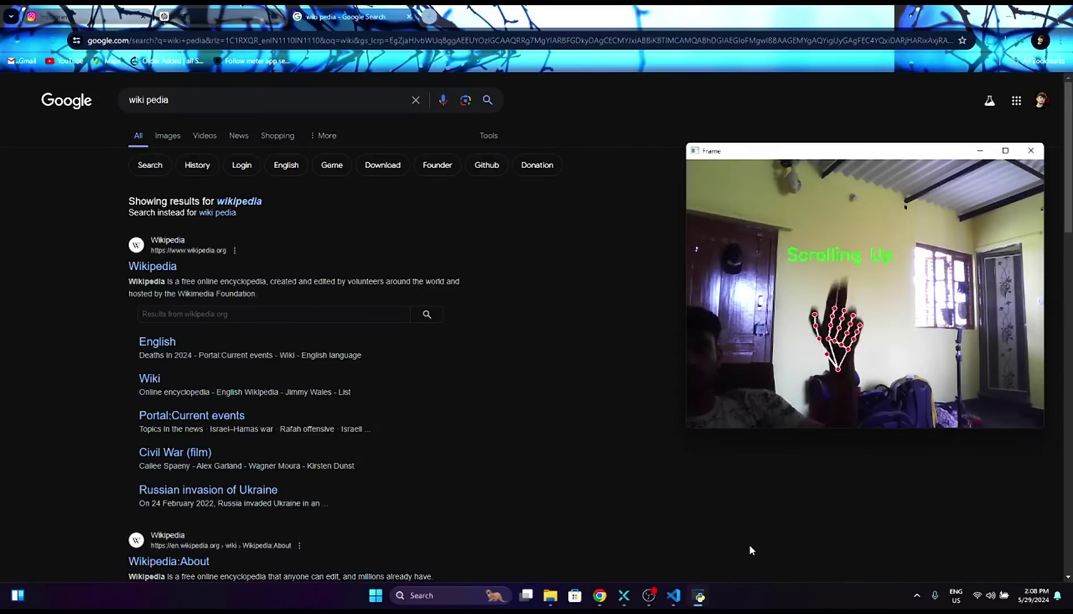
{"action": "scroll", "coordinate": [750, 551], "scroll_direction": "down", "scroll_amount": 1}
{"action": "scroll", "coordinate": [750, 551], "scroll_direction": "down", "scroll_amount": 1}
{"action": "scroll", "coordinate": [750, 551], "scroll_direction": "down", "scroll_amount": 1}
{"action": "scroll", "coordinate": [750, 551], "scroll_direction": "down", "scroll_amount": 1}
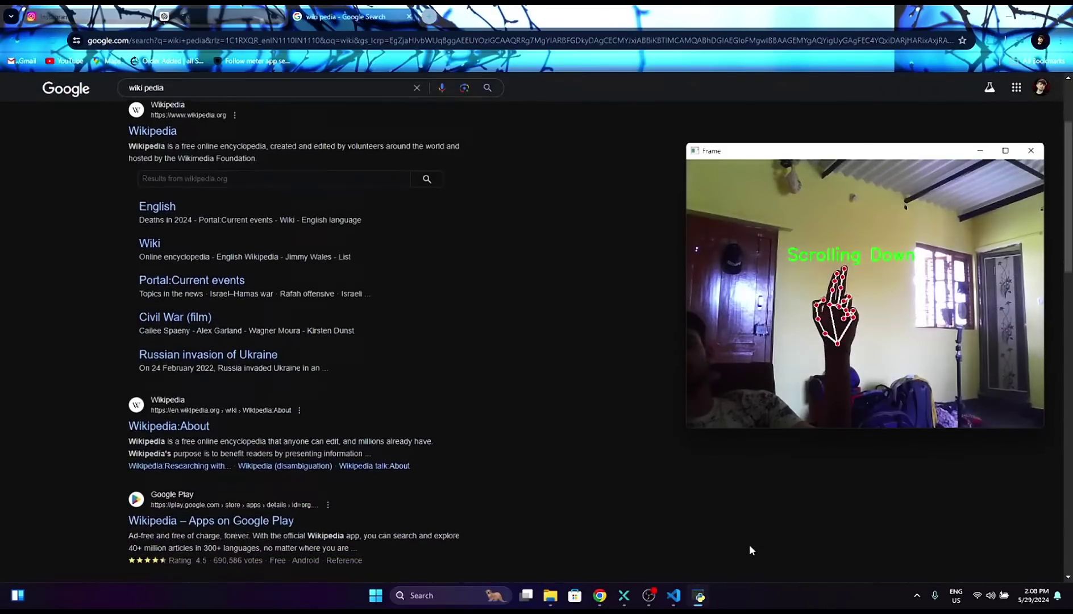
{"action": "scroll", "coordinate": [750, 550], "scroll_direction": "down", "scroll_amount": 1}
{"action": "scroll", "coordinate": [750, 550], "scroll_direction": "down", "scroll_amount": 1}
{"action": "scroll", "coordinate": [750, 550], "scroll_direction": "down", "scroll_amount": 1}
{"action": "scroll", "coordinate": [749, 551], "scroll_direction": "up", "scroll_amount": 1}
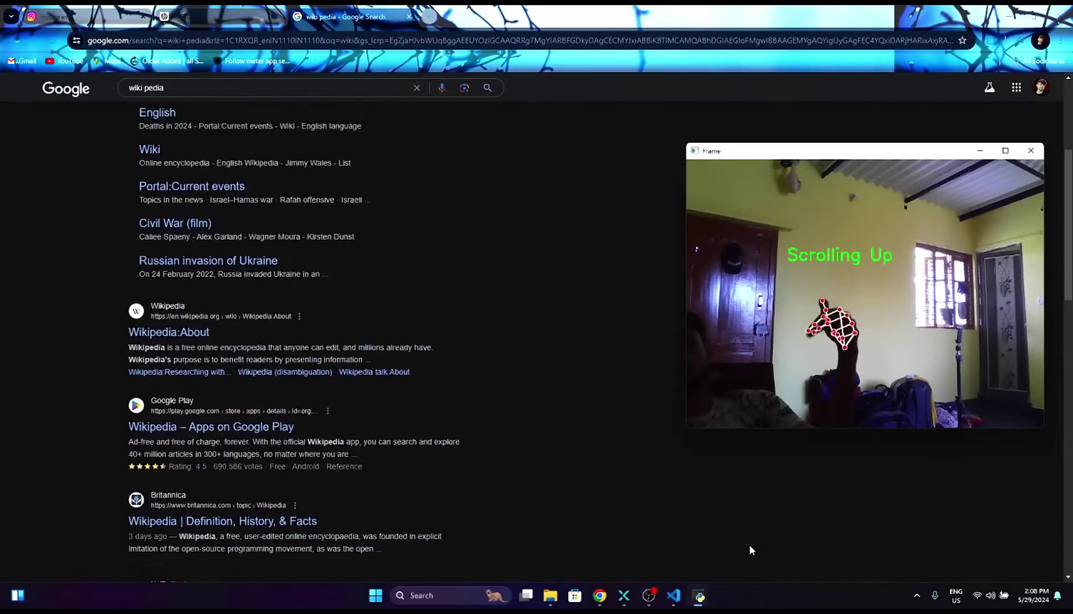
{"action": "scroll", "coordinate": [750, 551], "scroll_direction": "up", "scroll_amount": 1}
{"action": "scroll", "coordinate": [751, 551], "scroll_direction": "up", "scroll_amount": 1}
{"action": "scroll", "coordinate": [750, 550], "scroll_direction": "up", "scroll_amount": 1}
{"action": "scroll", "coordinate": [749, 550], "scroll_direction": "up", "scroll_amount": 1}
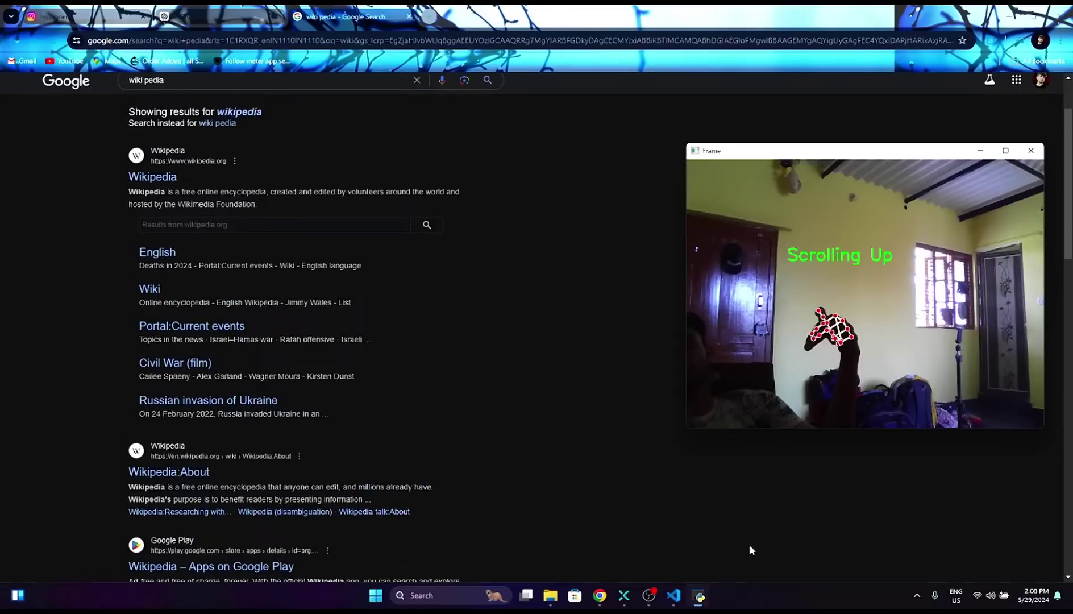
{"action": "scroll", "coordinate": [750, 551], "scroll_direction": "up", "scroll_amount": 1}
{"action": "scroll", "coordinate": [750, 551], "scroll_direction": "up", "scroll_amount": 1}
{"action": "scroll", "coordinate": [750, 551], "scroll_direction": "up", "scroll_amount": 1}
{"action": "scroll", "coordinate": [750, 550], "scroll_direction": "down", "scroll_amount": 1}
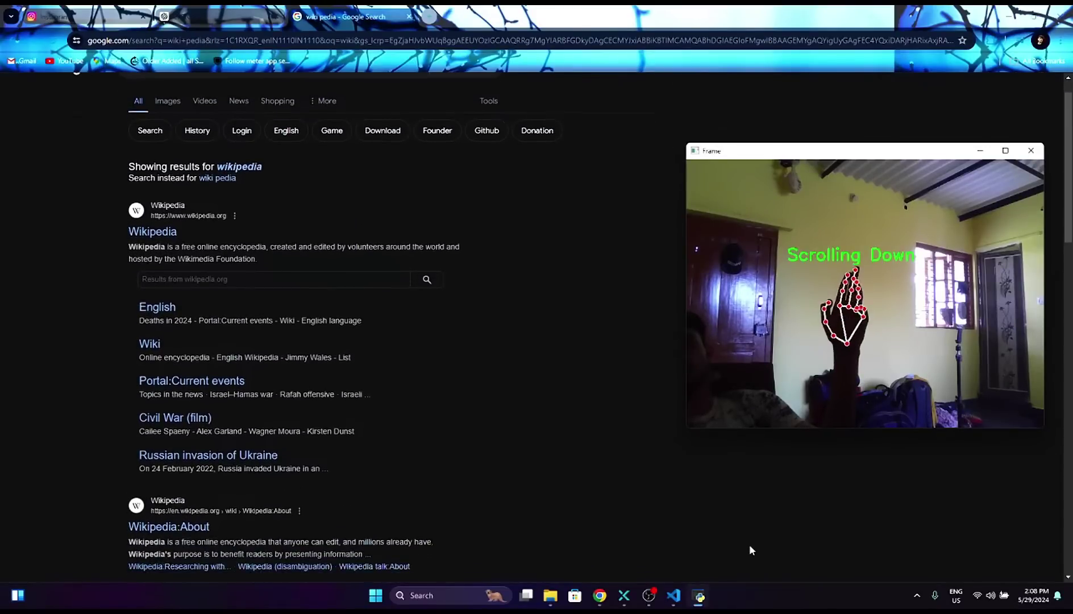
{"action": "scroll", "coordinate": [750, 551], "scroll_direction": "down", "scroll_amount": 1}
{"action": "scroll", "coordinate": [750, 551], "scroll_direction": "down", "scroll_amount": 1}
{"action": "scroll", "coordinate": [750, 550], "scroll_direction": "down", "scroll_amount": 1}
{"action": "scroll", "coordinate": [750, 551], "scroll_direction": "down", "scroll_amount": 1}
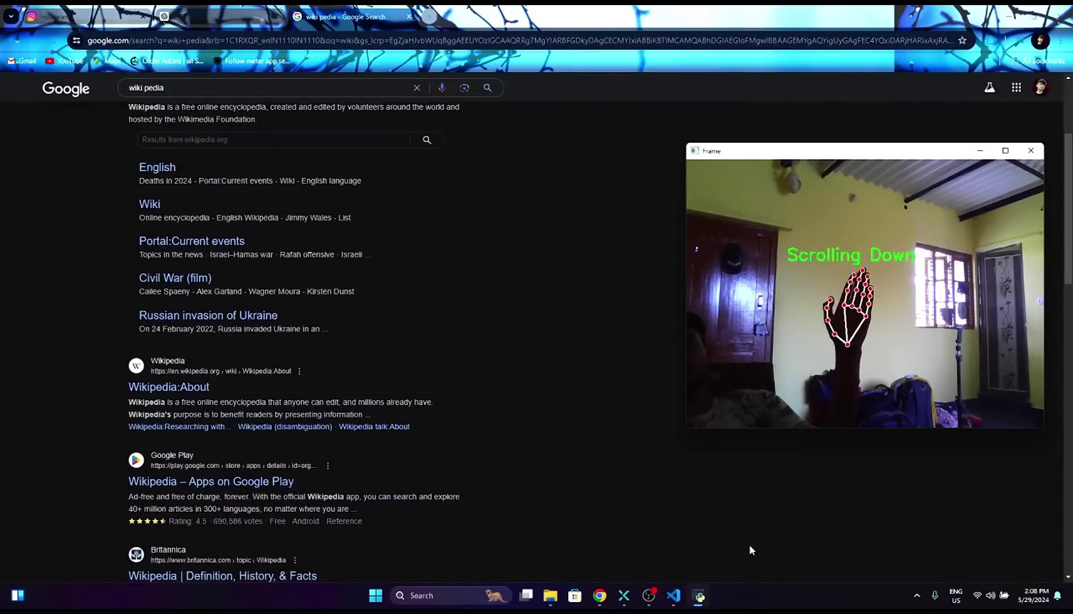
{"action": "scroll", "coordinate": [750, 551], "scroll_direction": "up", "scroll_amount": 1}
{"action": "scroll", "coordinate": [750, 551], "scroll_direction": "up", "scroll_amount": 1}
{"action": "scroll", "coordinate": [750, 550], "scroll_direction": "up", "scroll_amount": 1}
{"action": "scroll", "coordinate": [750, 547], "scroll_direction": "up", "scroll_amount": 1}
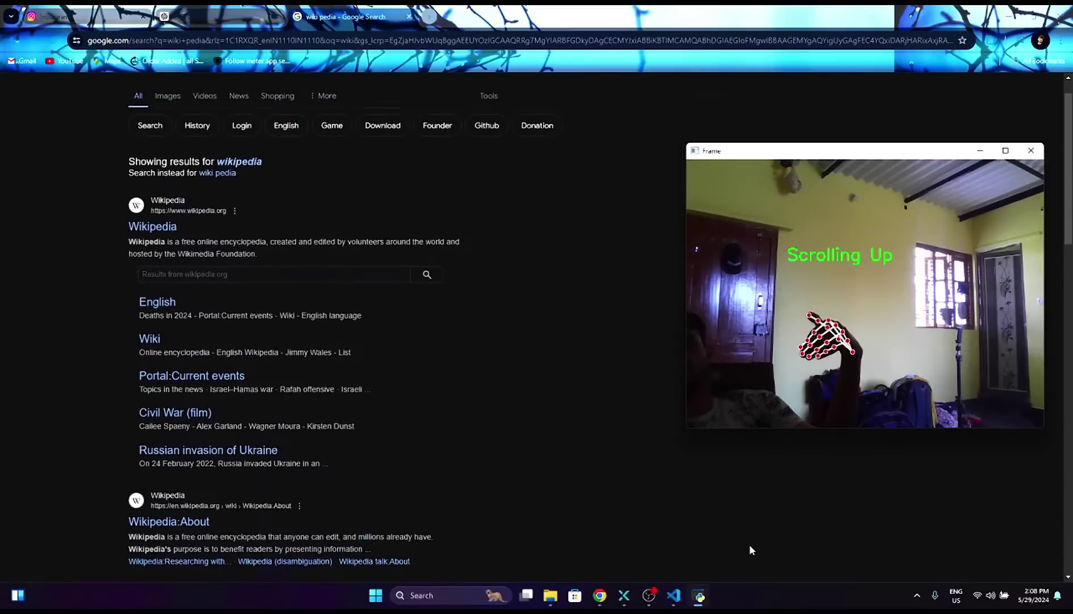
{"action": "scroll", "coordinate": [750, 546], "scroll_direction": "up", "scroll_amount": 1}
{"action": "scroll", "coordinate": [749, 547], "scroll_direction": "down", "scroll_amount": 1}
{"action": "scroll", "coordinate": [750, 551], "scroll_direction": "down", "scroll_amount": 1}
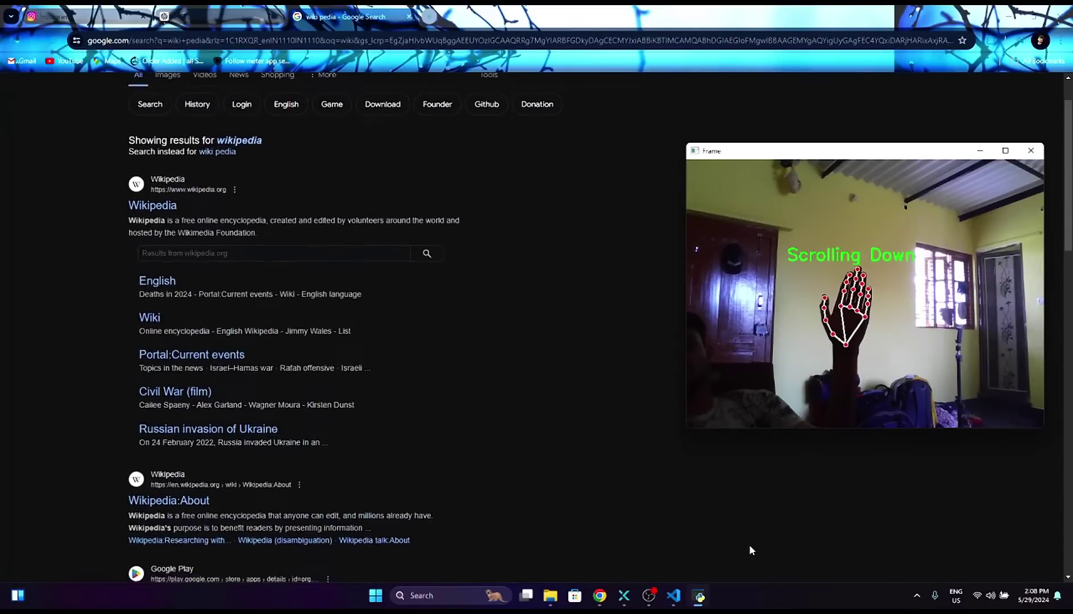
{"action": "scroll", "coordinate": [750, 551], "scroll_direction": "down", "scroll_amount": 1}
{"action": "scroll", "coordinate": [750, 551], "scroll_direction": "down", "scroll_amount": 1}
{"action": "scroll", "coordinate": [749, 550], "scroll_direction": "down", "scroll_amount": 1}
{"action": "scroll", "coordinate": [750, 551], "scroll_direction": "down", "scroll_amount": 1}
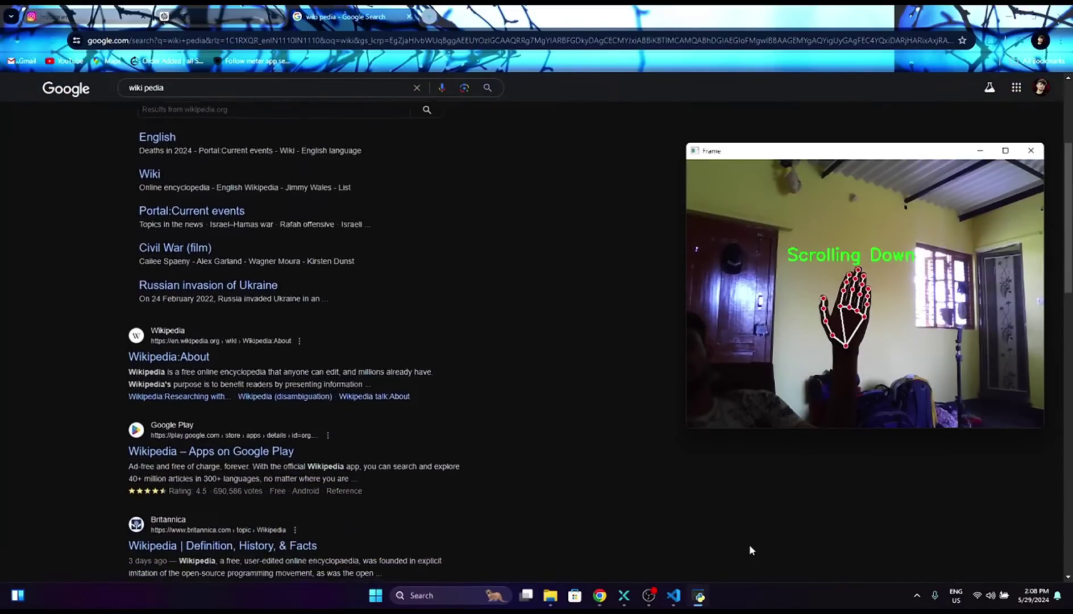
{"action": "scroll", "coordinate": [750, 551], "scroll_direction": "down", "scroll_amount": 1}
{"action": "scroll", "coordinate": [751, 551], "scroll_direction": "down", "scroll_amount": 1}
{"action": "scroll", "coordinate": [750, 551], "scroll_direction": "down", "scroll_amount": 1}
{"action": "scroll", "coordinate": [750, 550], "scroll_direction": "down", "scroll_amount": 1}
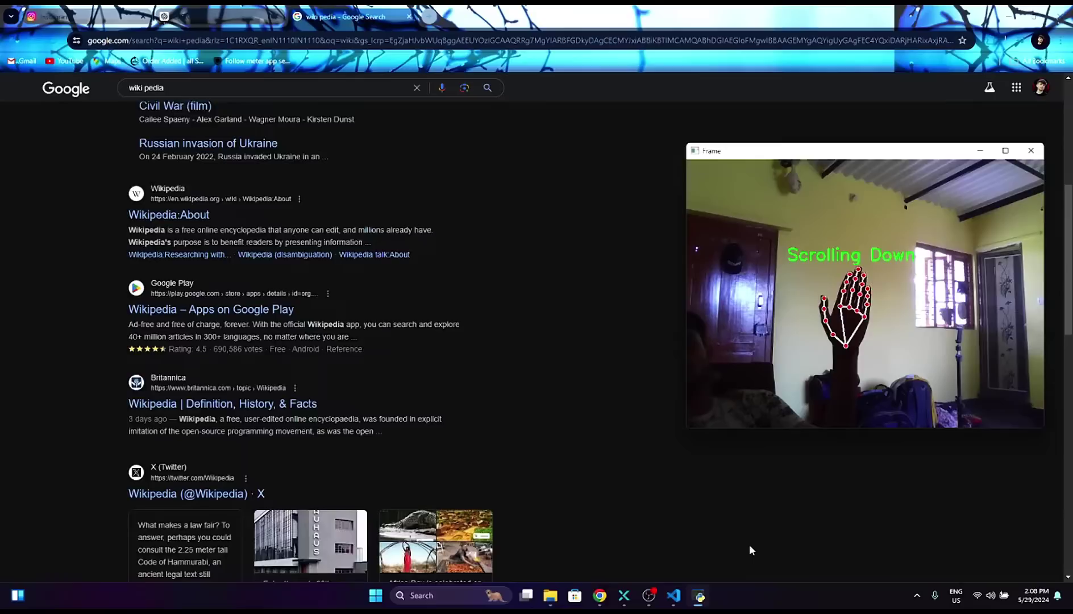
{"action": "scroll", "coordinate": [750, 550], "scroll_direction": "down", "scroll_amount": 1}
{"action": "scroll", "coordinate": [749, 550], "scroll_direction": "down", "scroll_amount": 1}
{"action": "scroll", "coordinate": [750, 551], "scroll_direction": "down", "scroll_amount": 1}
{"action": "scroll", "coordinate": [751, 550], "scroll_direction": "down", "scroll_amount": 1}
{"action": "scroll", "coordinate": [751, 549], "scroll_direction": "down", "scroll_amount": 1}
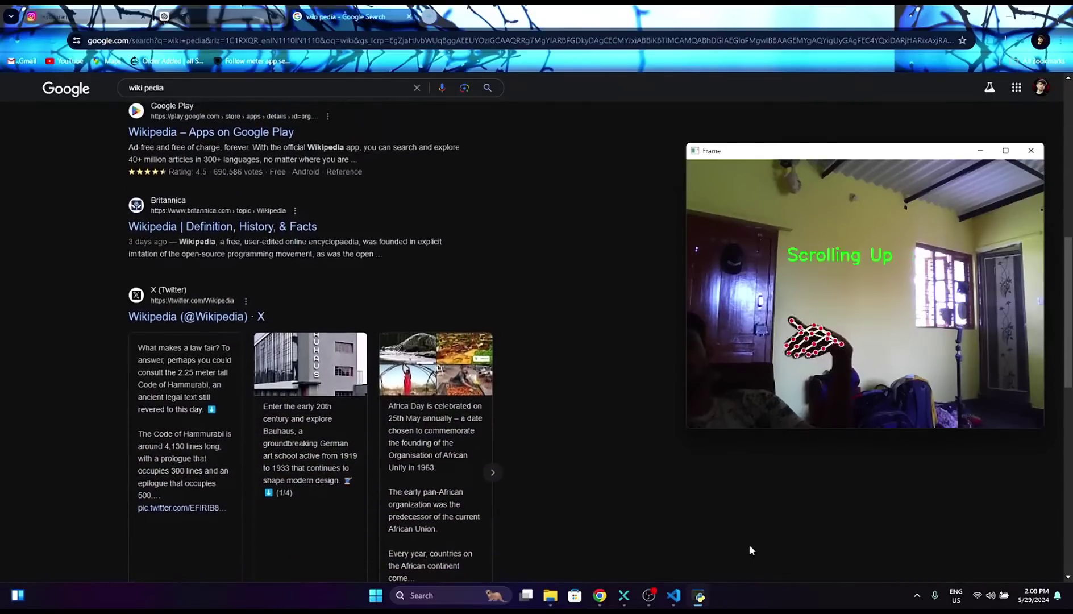
{"action": "scroll", "coordinate": [752, 550], "scroll_direction": "up", "scroll_amount": 1}
{"action": "scroll", "coordinate": [750, 550], "scroll_direction": "up", "scroll_amount": 1}
{"action": "scroll", "coordinate": [750, 550], "scroll_direction": "up", "scroll_amount": 1}
{"action": "scroll", "coordinate": [750, 551], "scroll_direction": "up", "scroll_amount": 1}
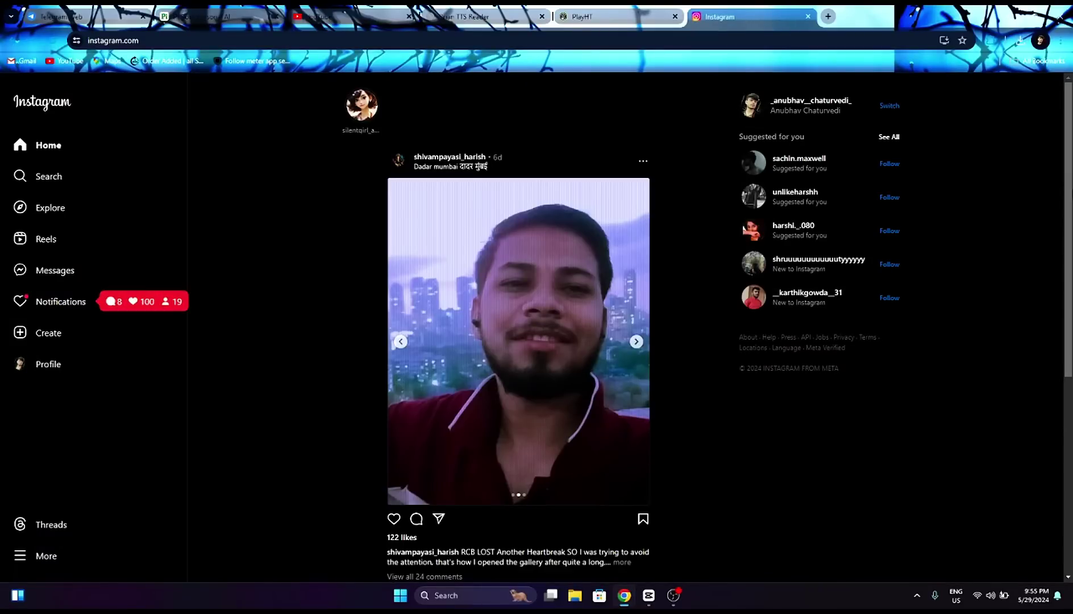
Switch to the Telegram Web bot chat with Ctrl+1
{"action": "key", "text": "ctrl+1"}
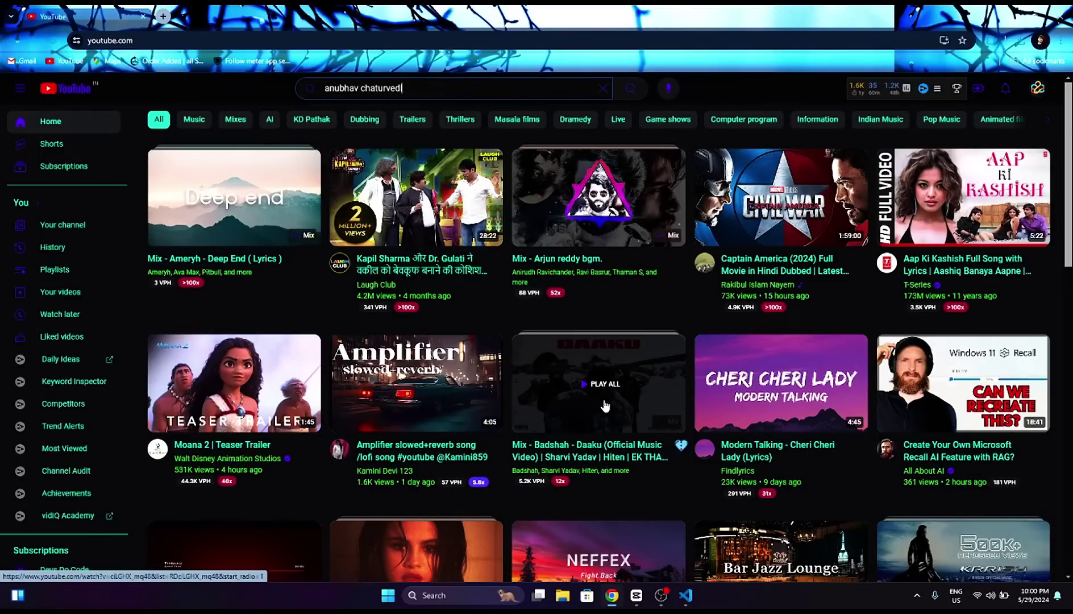
{"action": "key", "text": "Return"}
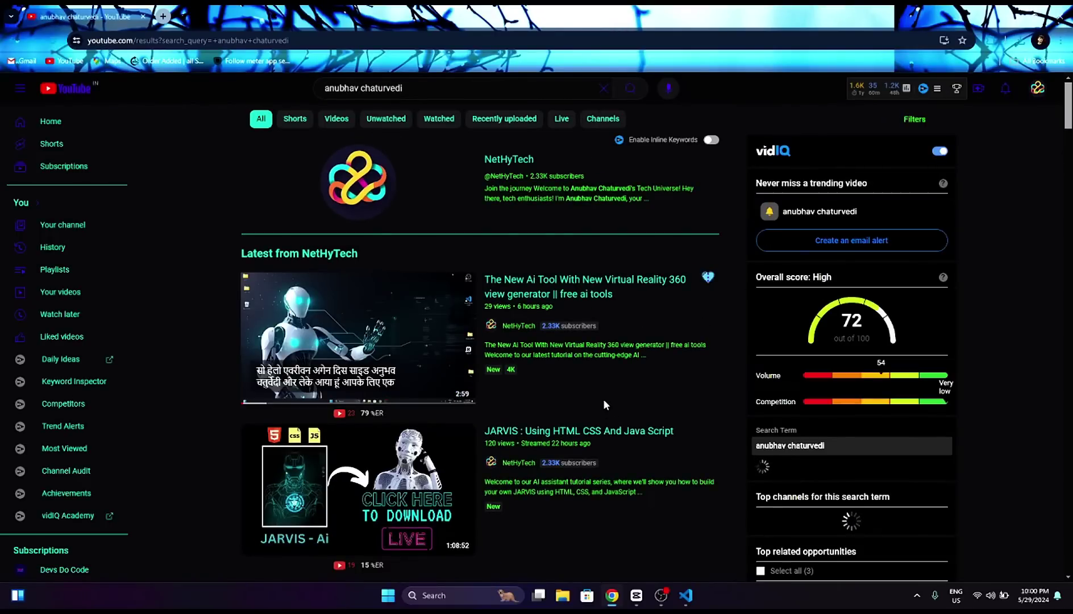
{"action": "scroll", "coordinate": [604, 405], "scroll_direction": "down", "scroll_amount": 1}
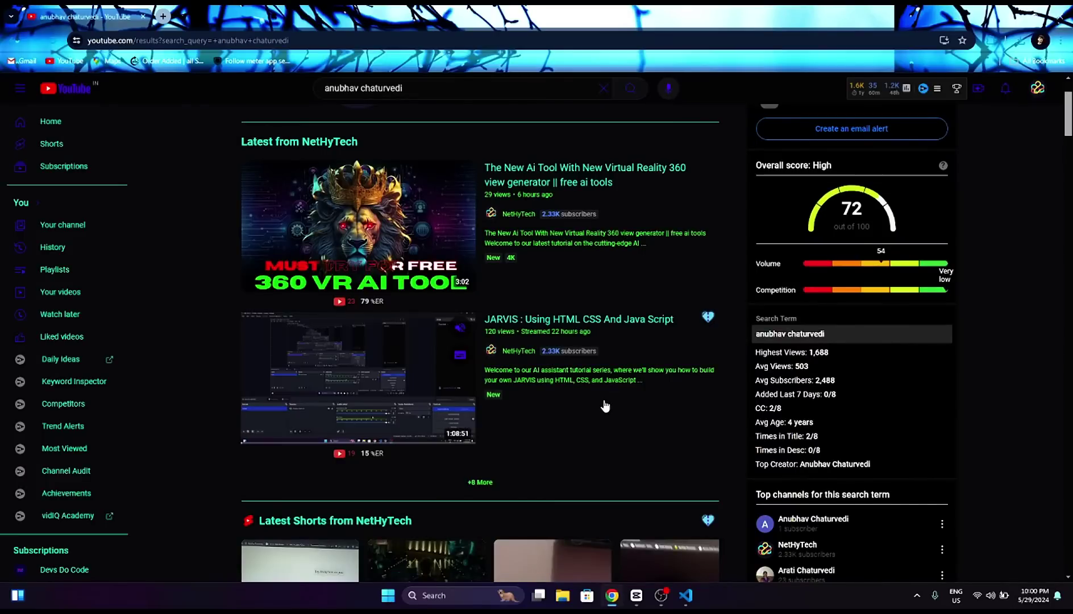
{"action": "scroll", "coordinate": [605, 406], "scroll_direction": "up", "scroll_amount": 1}
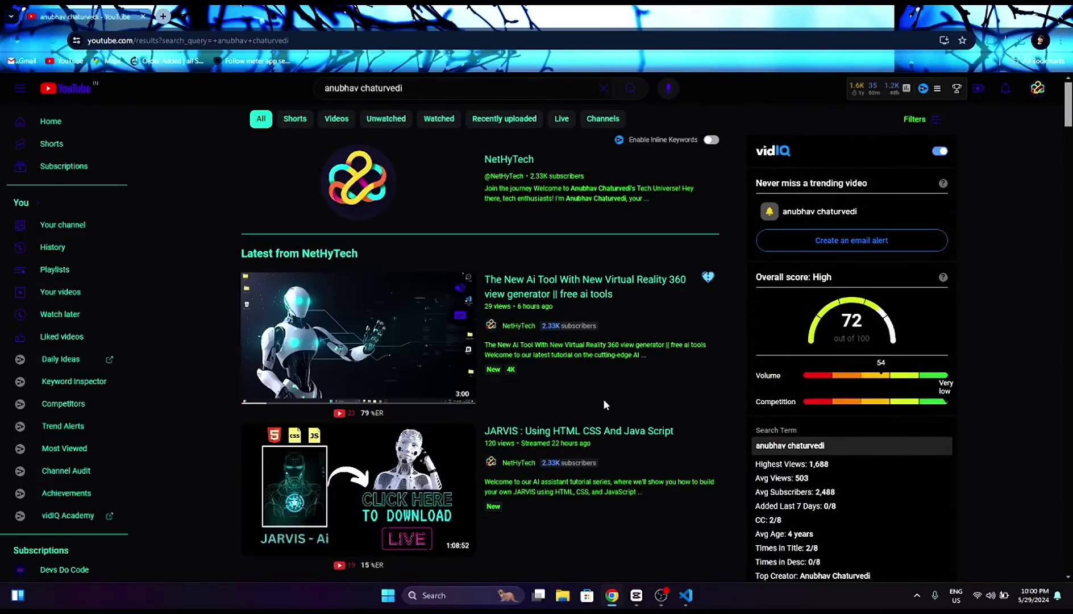
{"action": "scroll", "coordinate": [604, 405], "scroll_direction": "down", "scroll_amount": 10}
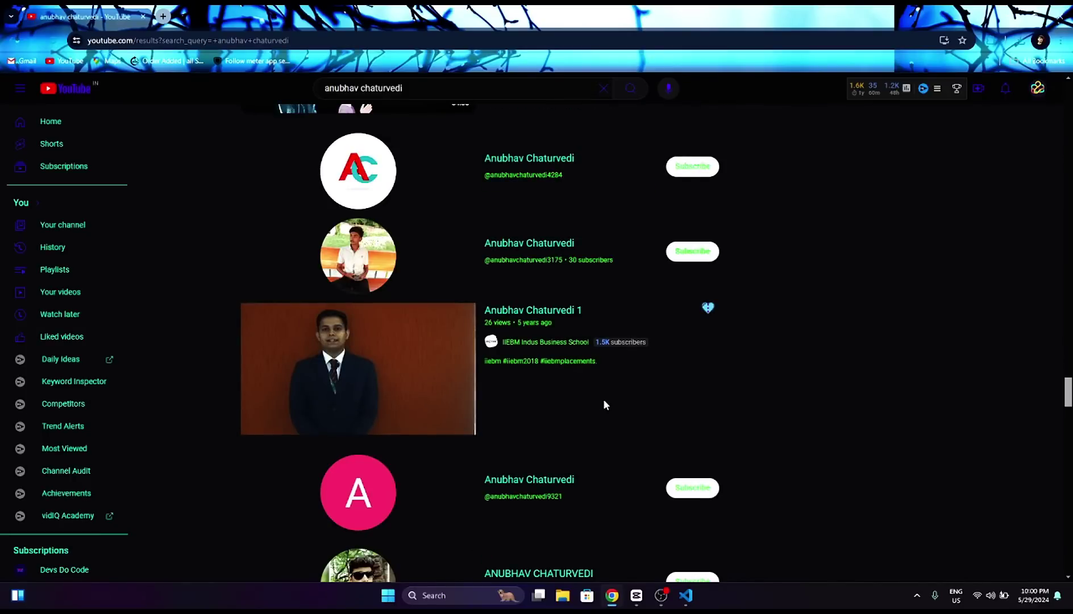
{"action": "scroll", "coordinate": [602, 399], "scroll_direction": "up", "scroll_amount": 15}
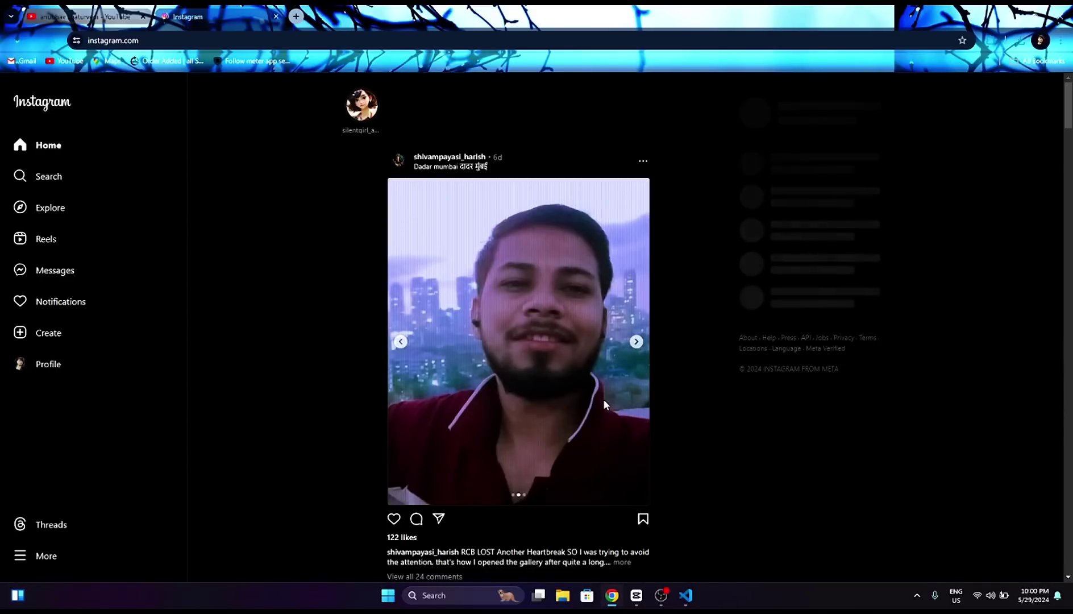
Return from Instagram to the YouTube search results tab
{"action": "key", "text": "ctrl+Tab"}
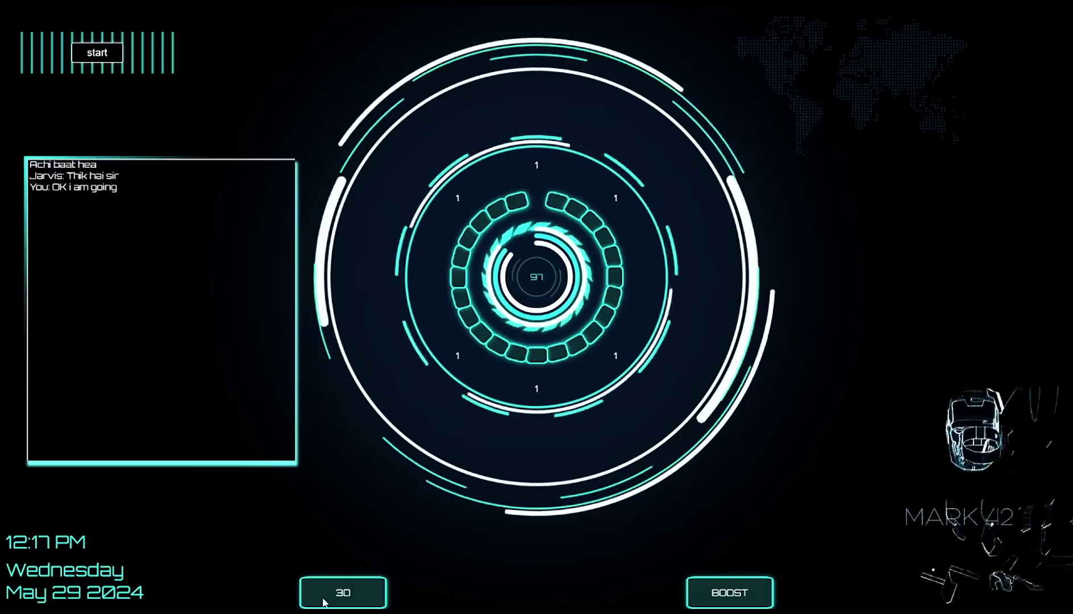
Tilt the JARVIS HUD rings into rotating 3D with the 3D button
{"action": "left_click", "coordinate": [324, 601]}
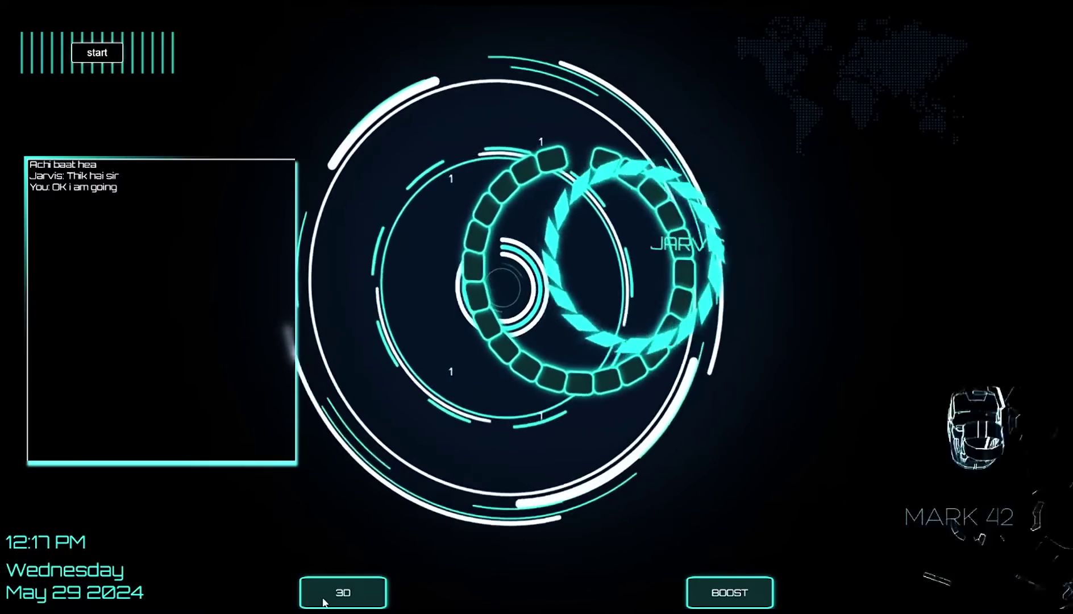